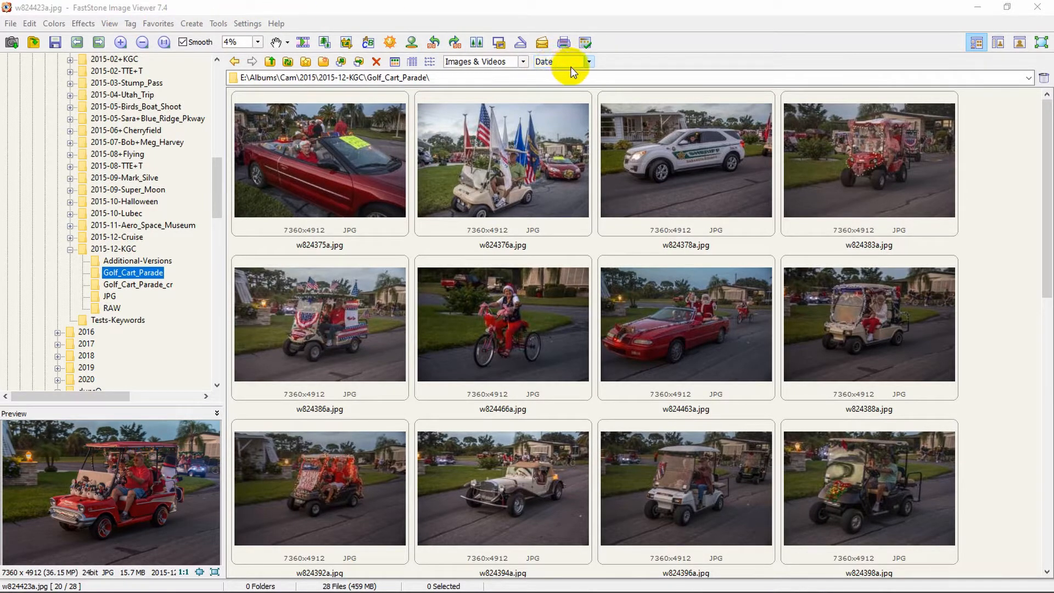
- Sort the Golf_Cart_Parade thumbnails by Filename instead of date
click(588, 61)
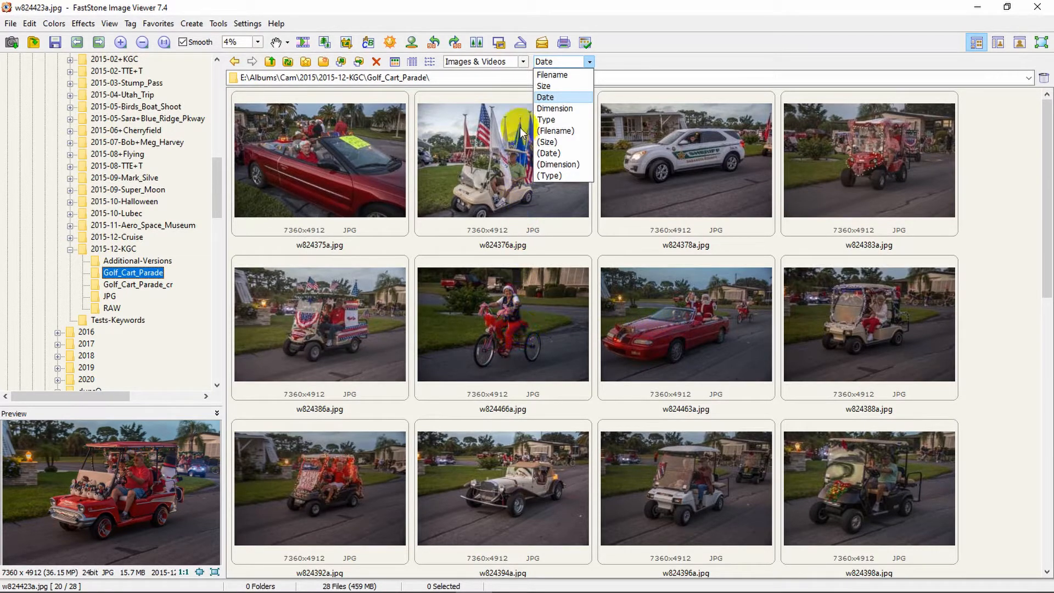
click(543, 77)
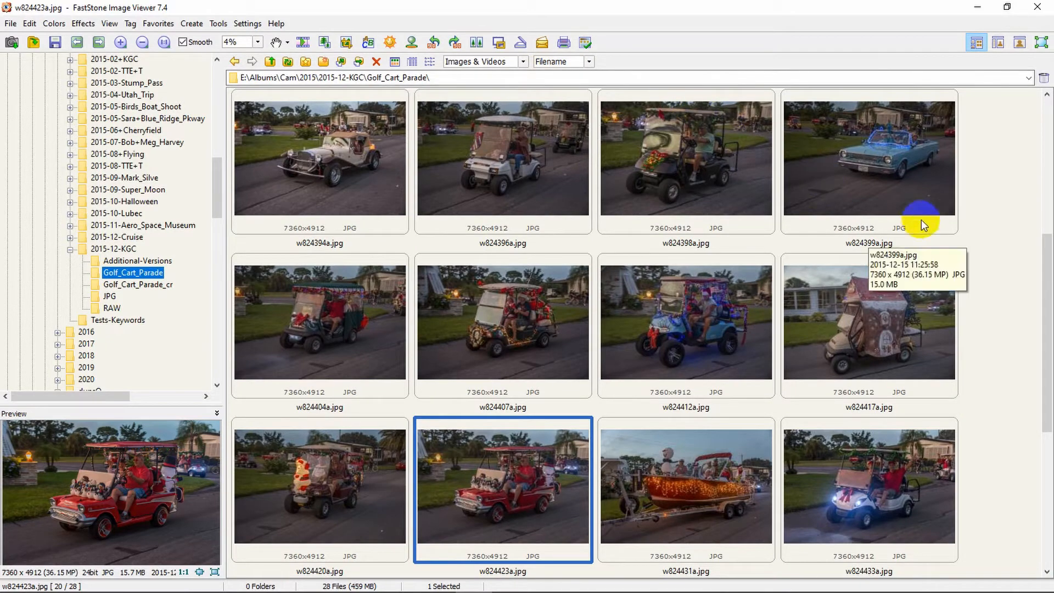
- Move w824378a to first place and w824375a to fourth, right after w824381a
drag(1044, 280, 1036, 143)
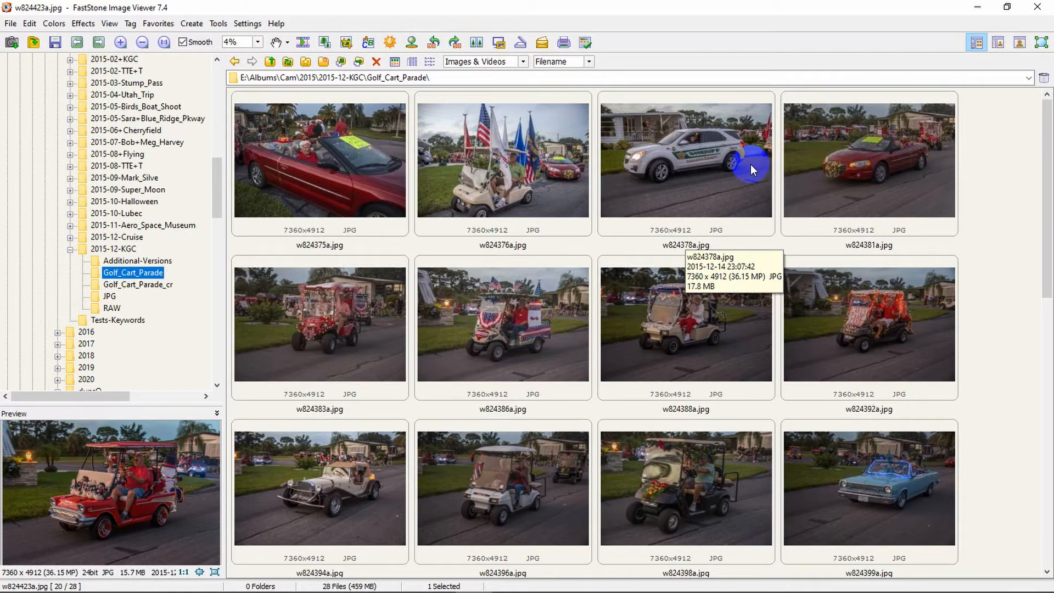
click(737, 167)
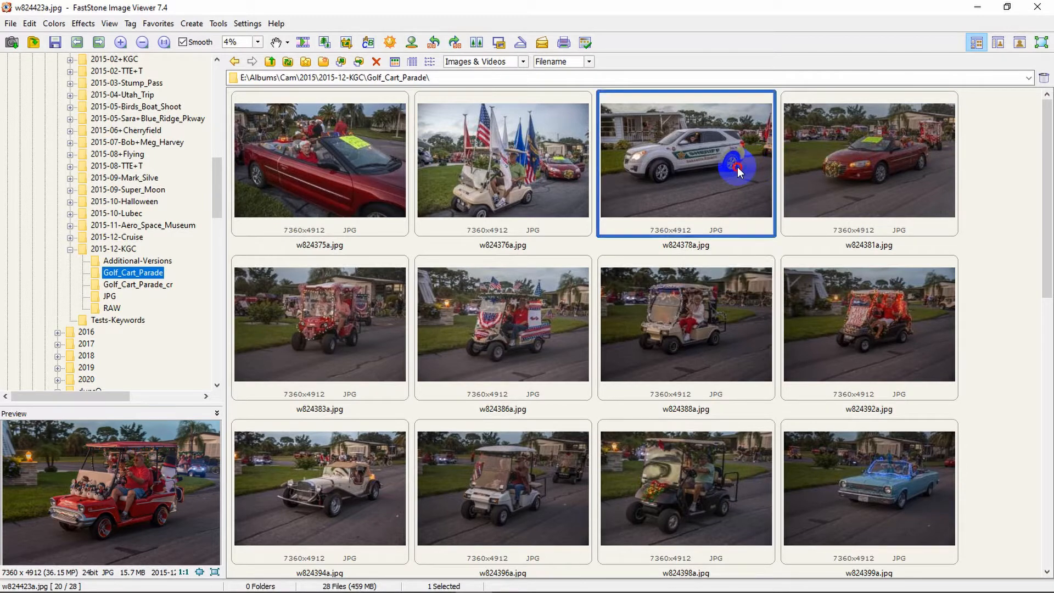
drag(737, 167, 252, 174)
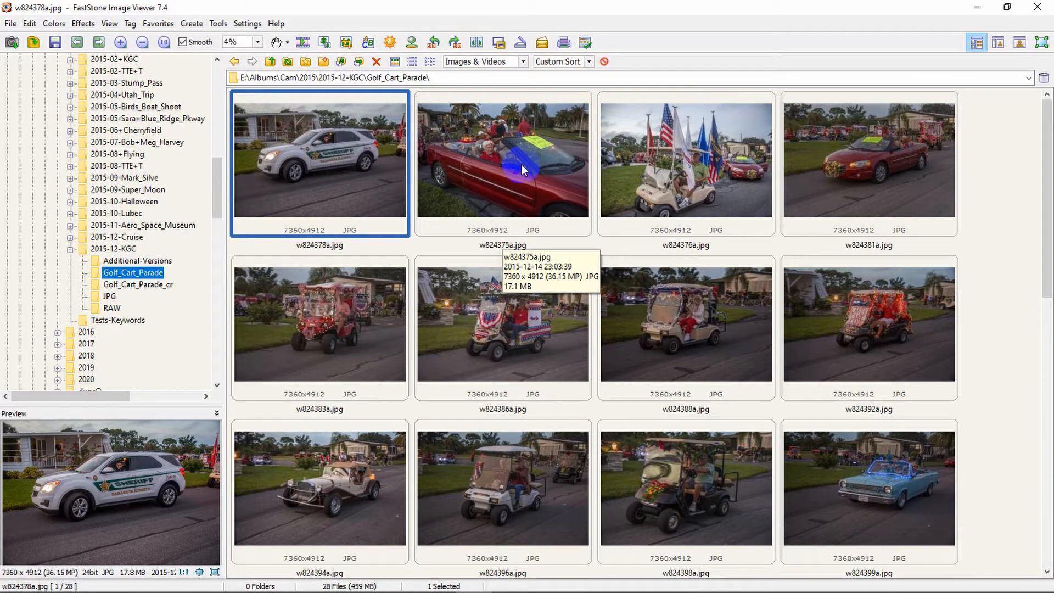
drag(522, 167, 915, 152)
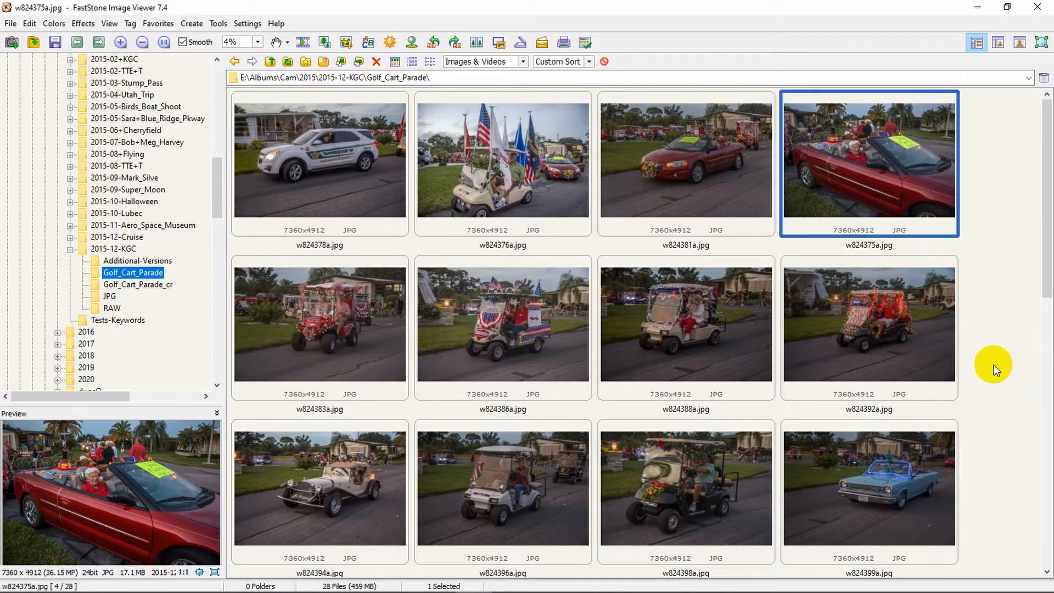
click(218, 29)
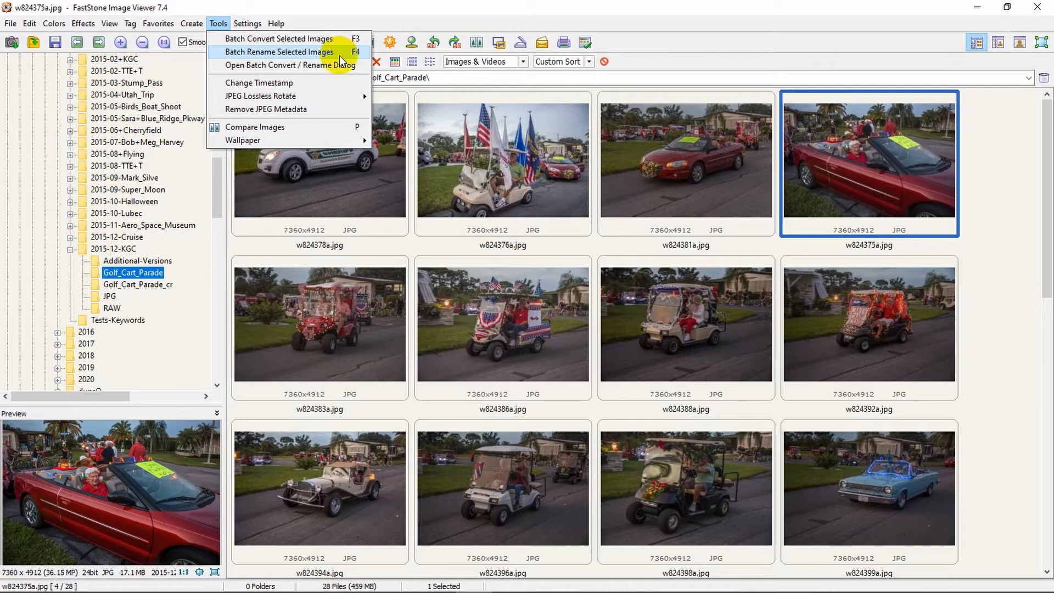
- Select all 28 parade photos and load them into Batch Rename Selected Images
click(434, 17)
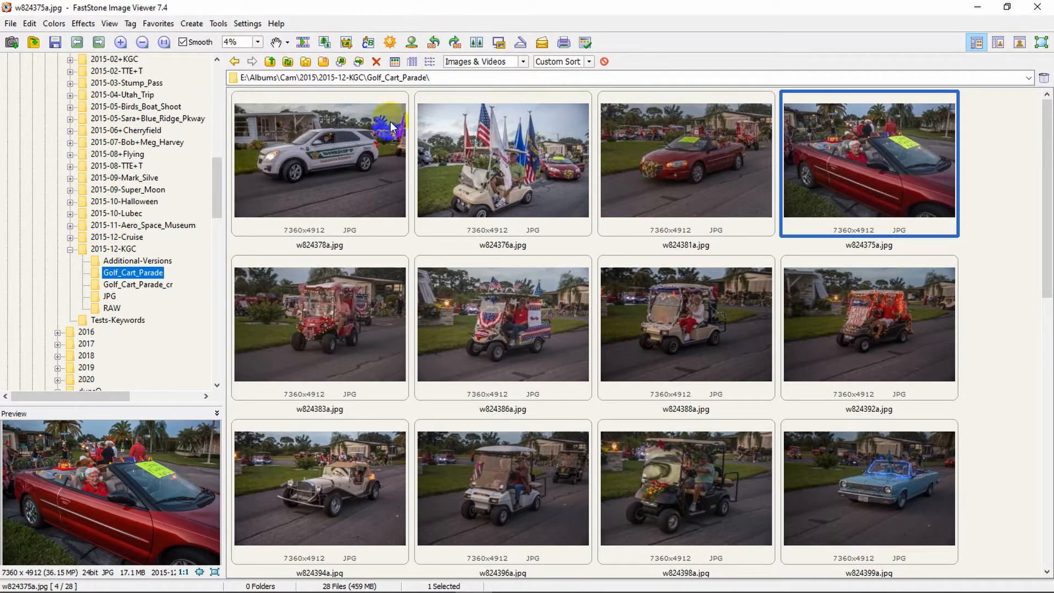
mouse_move(497, 159)
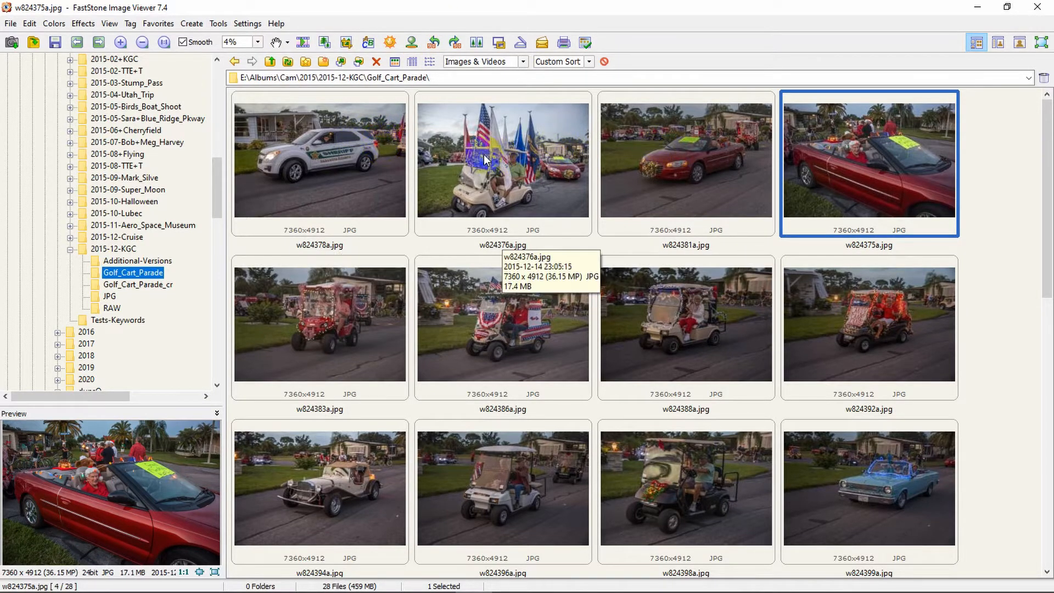
click(375, 161)
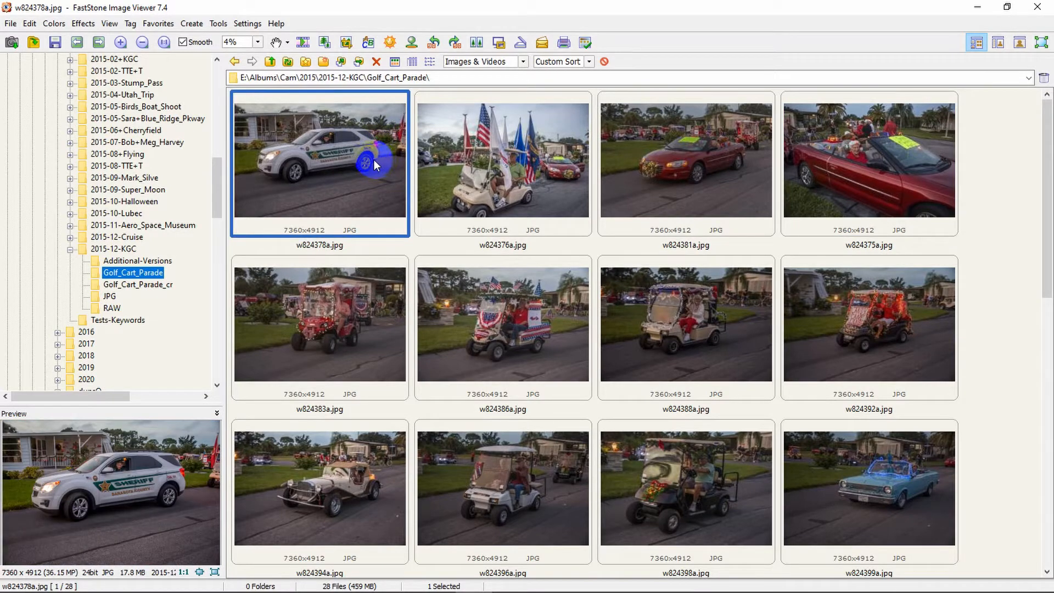
mouse_move(364, 158)
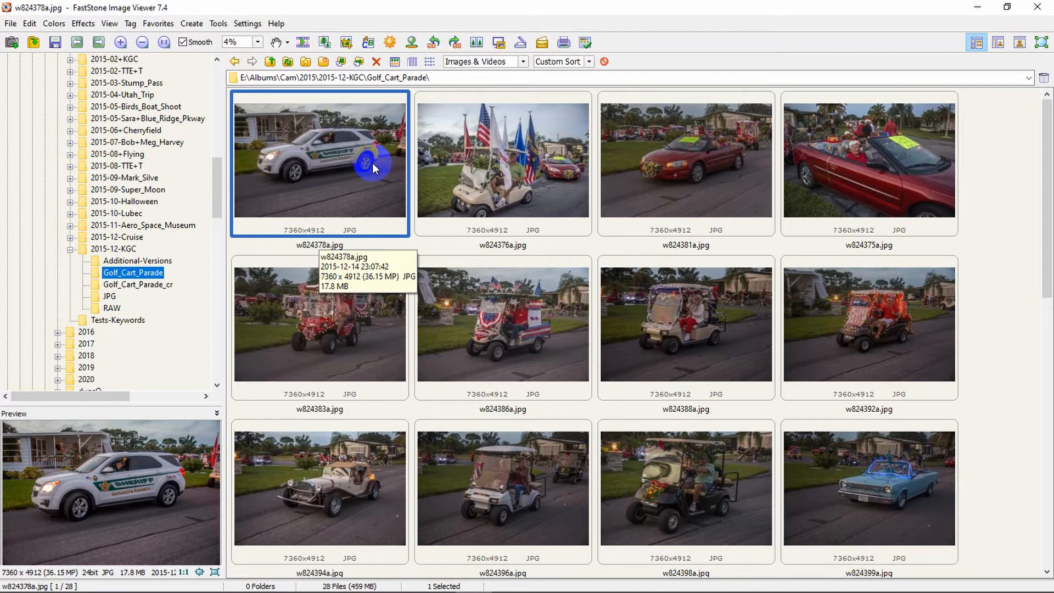
key(ctrl+a)
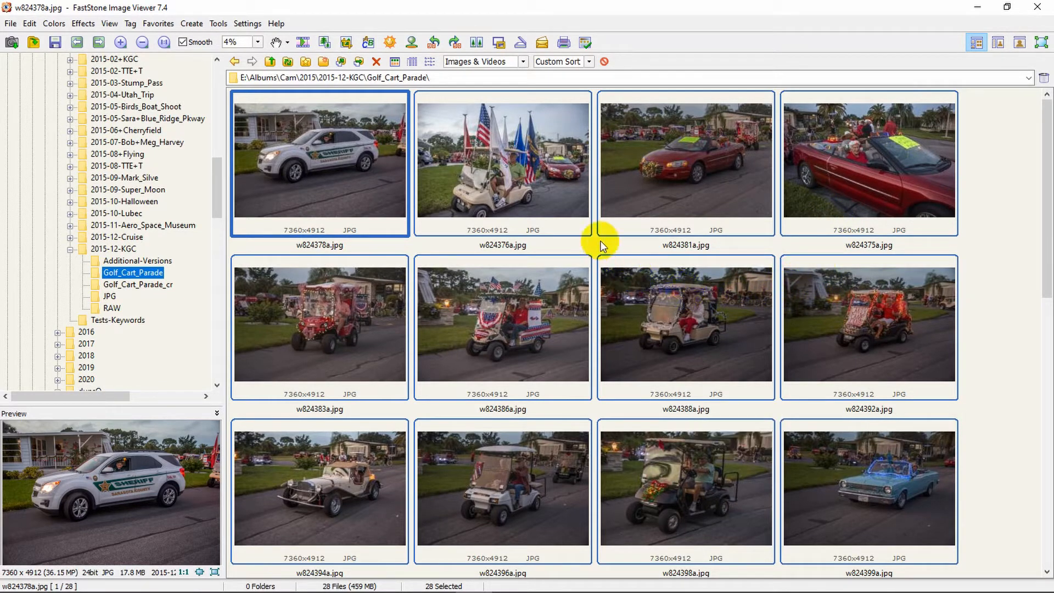
click(222, 28)
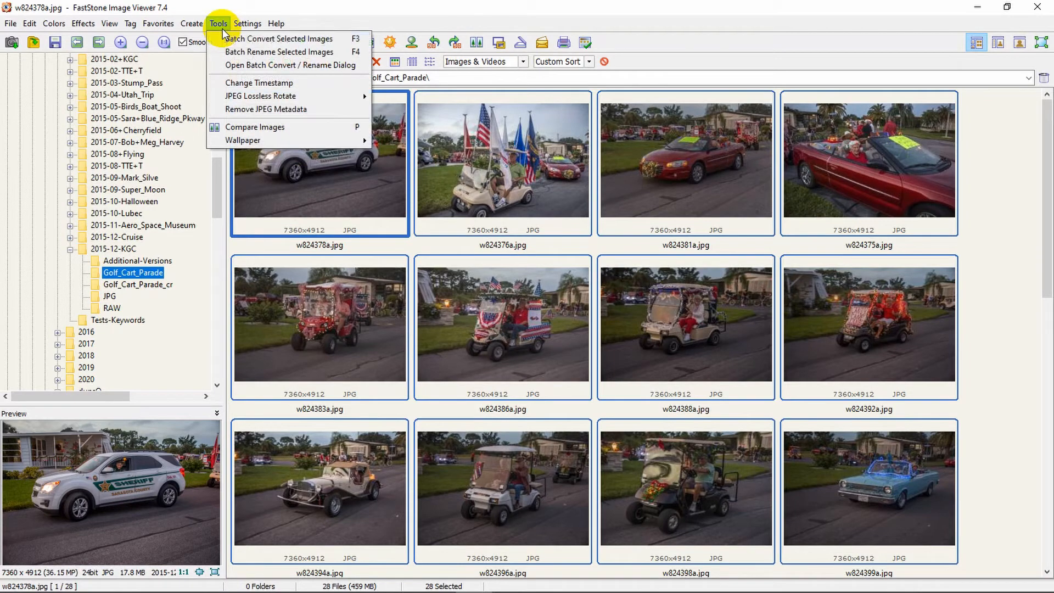
click(236, 53)
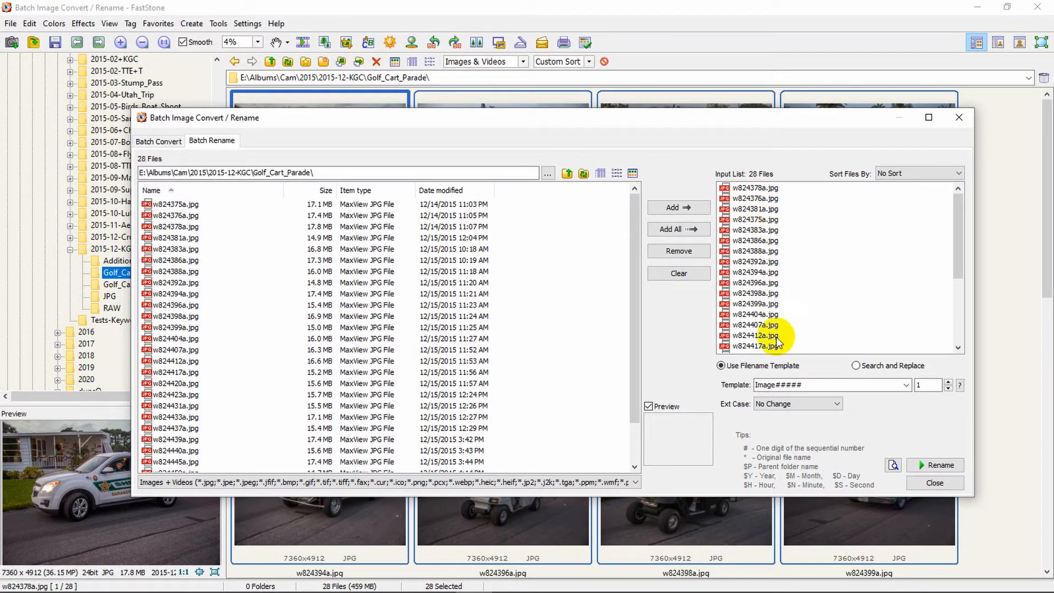
- Replace the Image##### rename template with ###0*
double_click(816, 383)
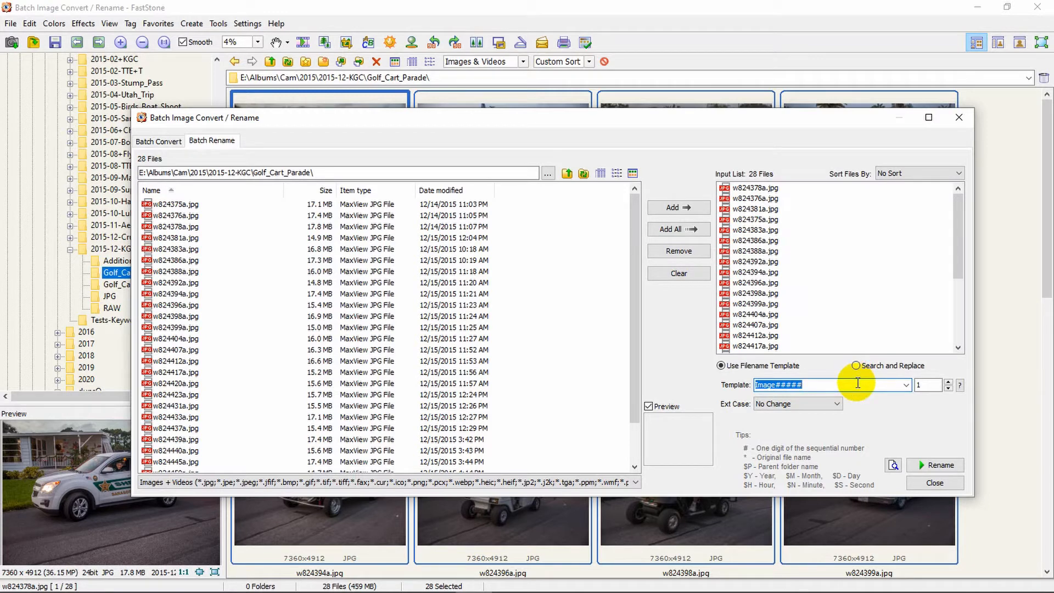
text(###0)
text(*)
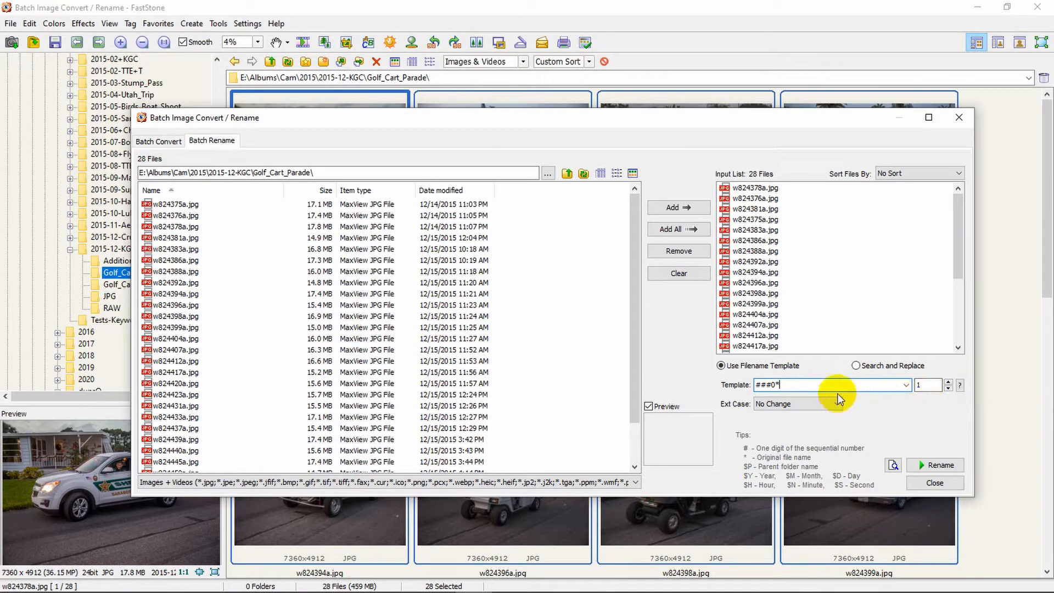
- Rename the 28 photos to numbered names starting 0010w824378a.jpg, confirming and closing the results
click(931, 464)
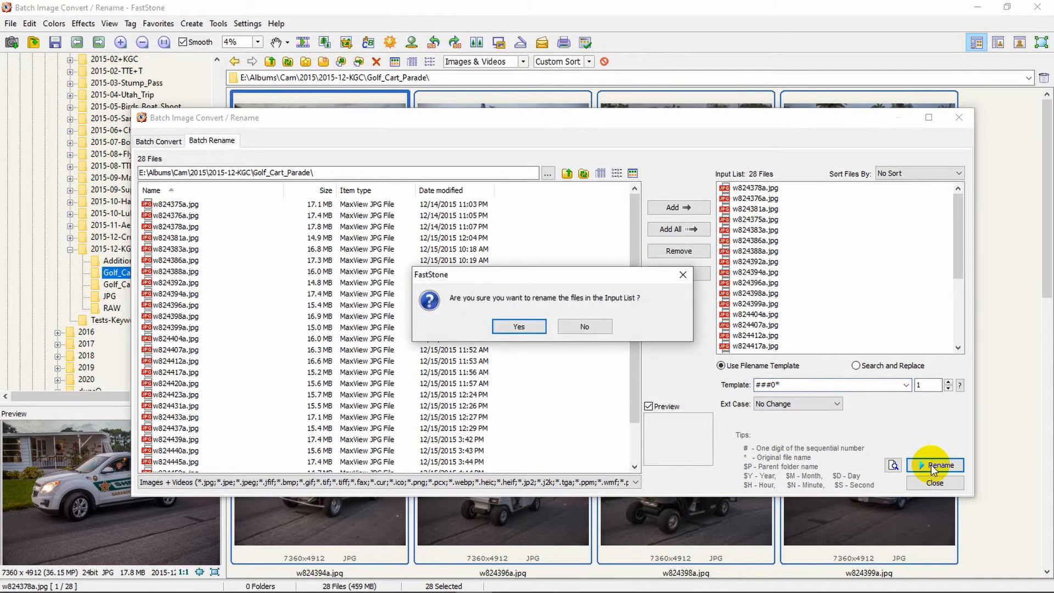
click(507, 327)
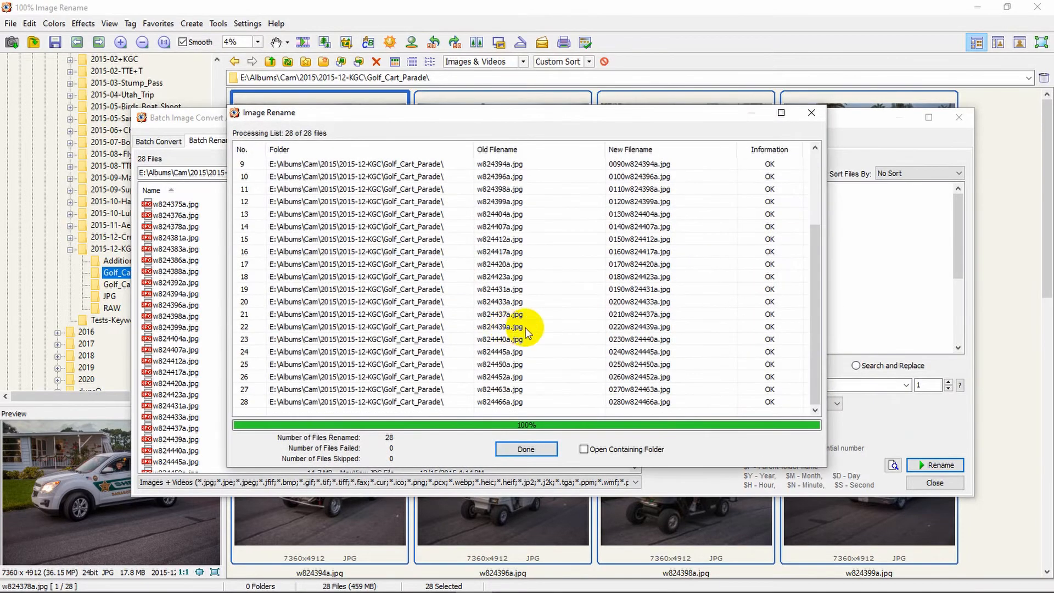
click(532, 449)
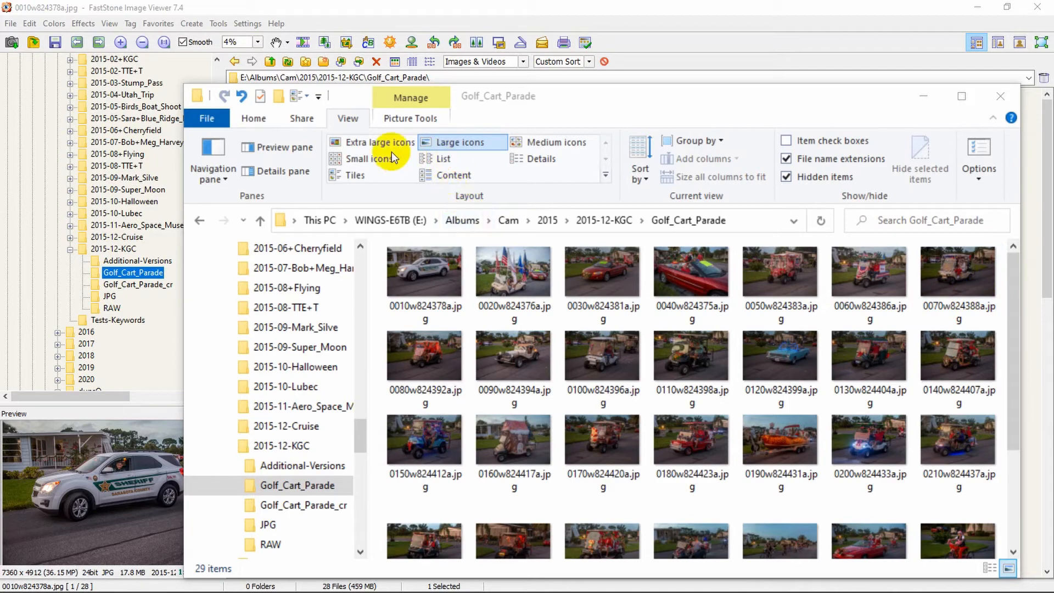
- Show the Details pane in Explorer and start a title for 0010w824378a.jpg
click(355, 124)
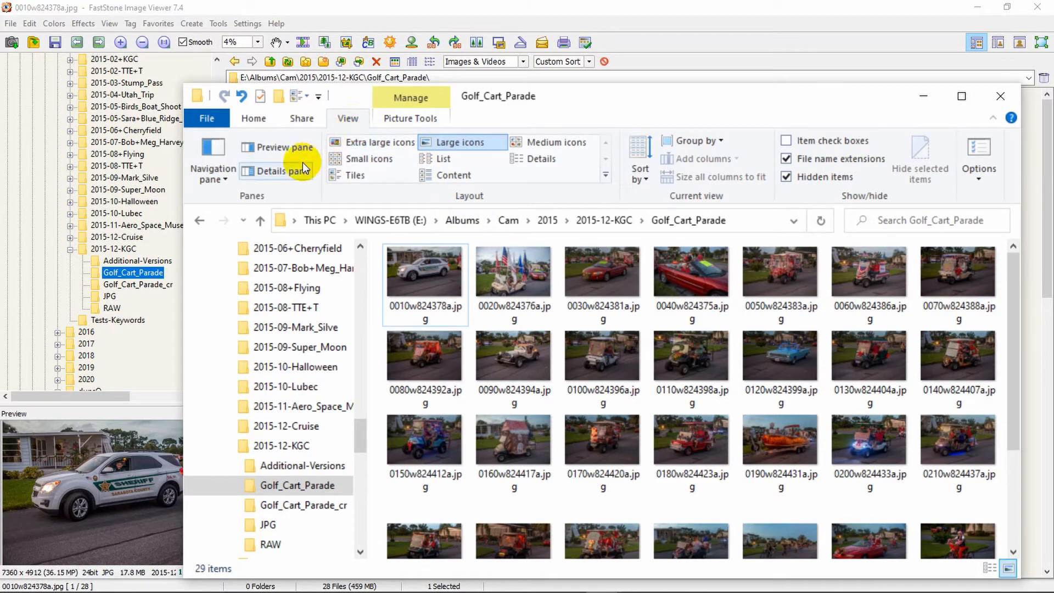
click(289, 170)
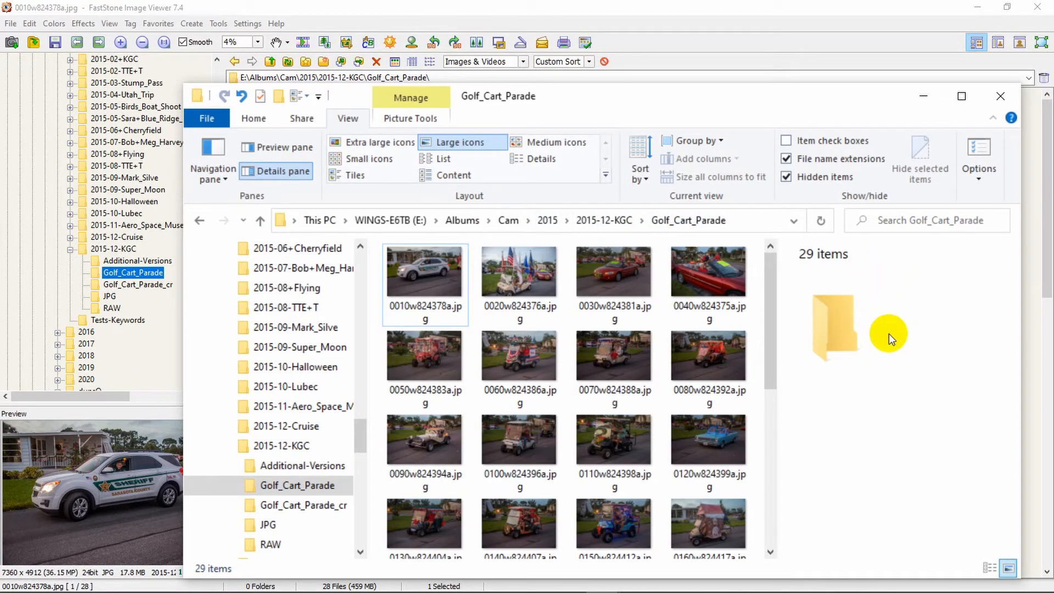
click(441, 285)
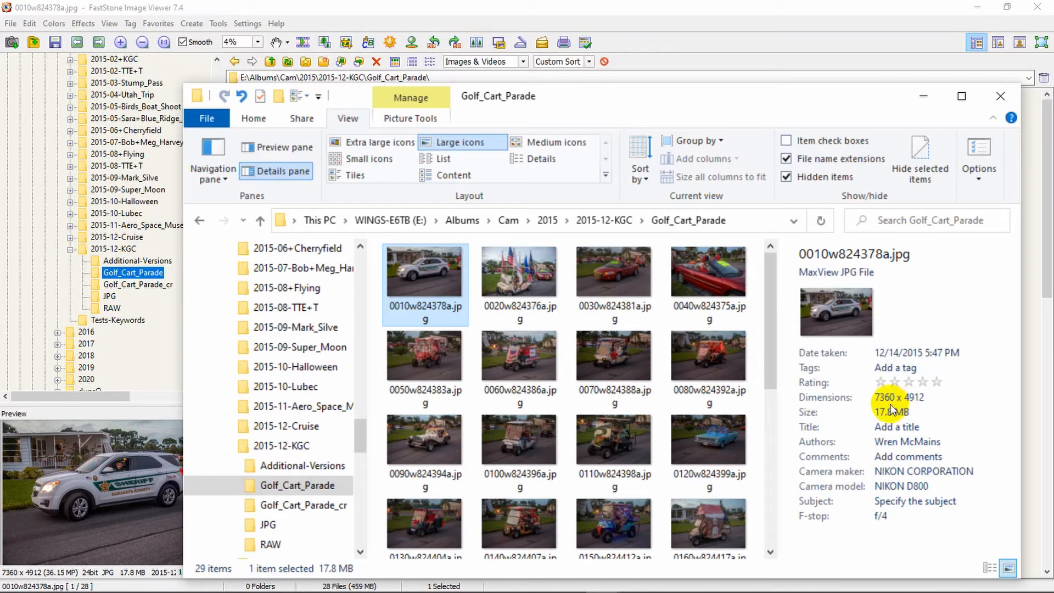
click(882, 432)
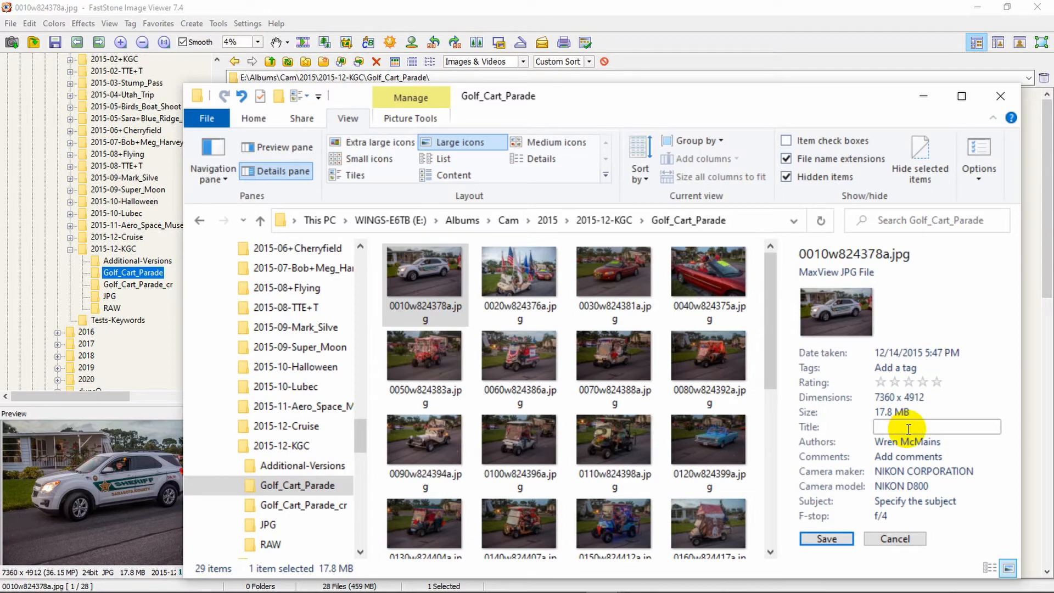
- Title 0010w824378a.jpg with the deputy sheriff caption and 0030w824381a.jpg with the grand marshal's name
text(Deputy Sheriff led the Parade)
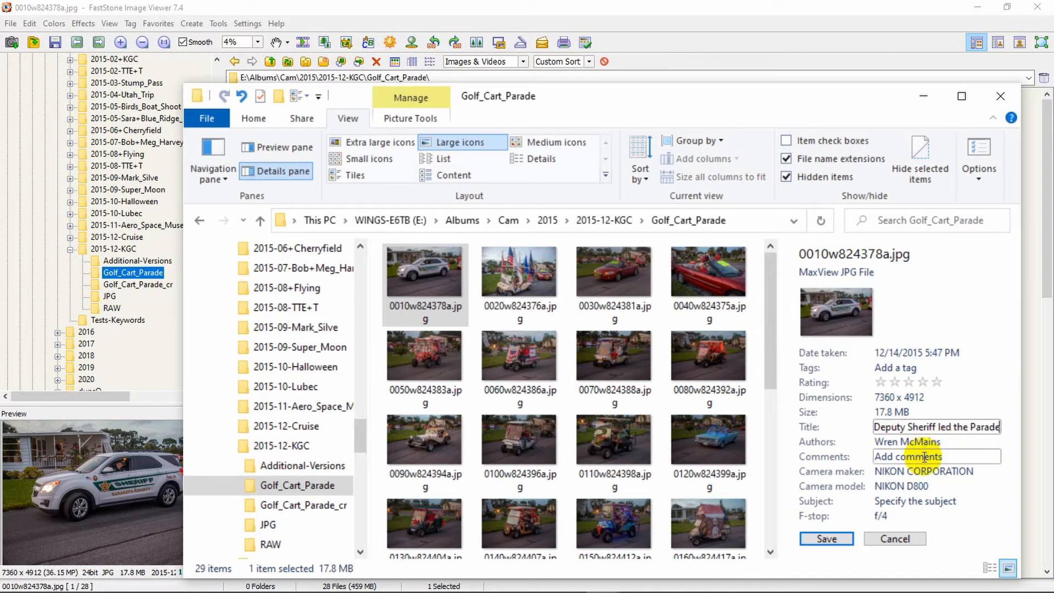
click(836, 538)
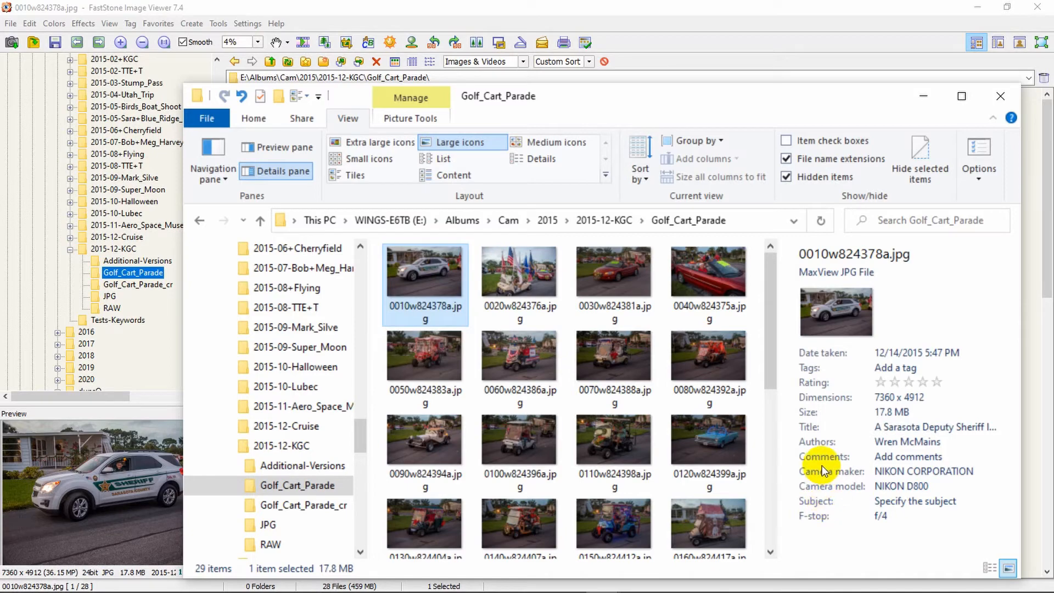
click(625, 286)
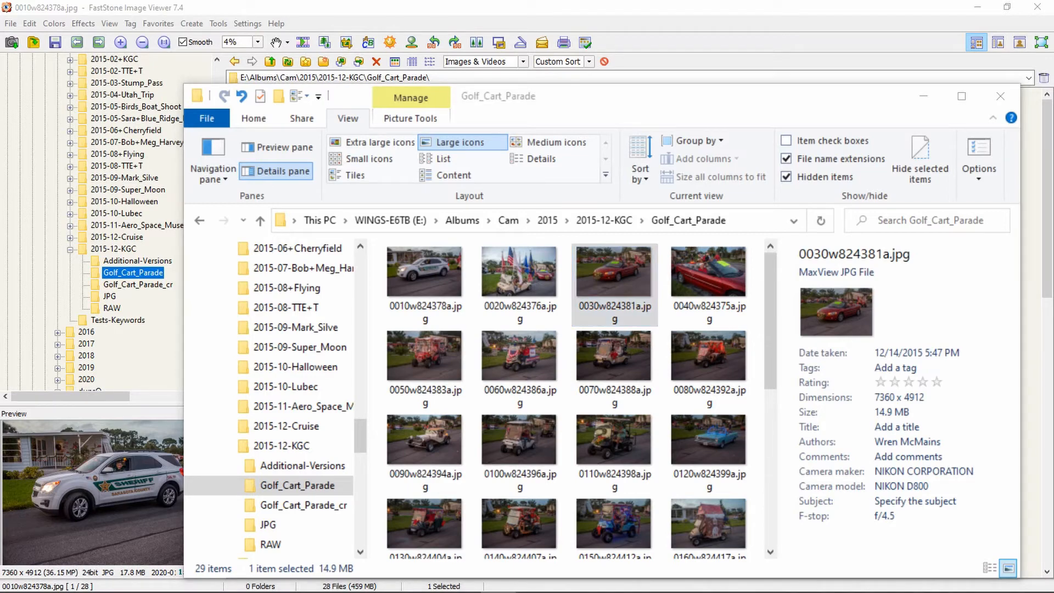
click(920, 428)
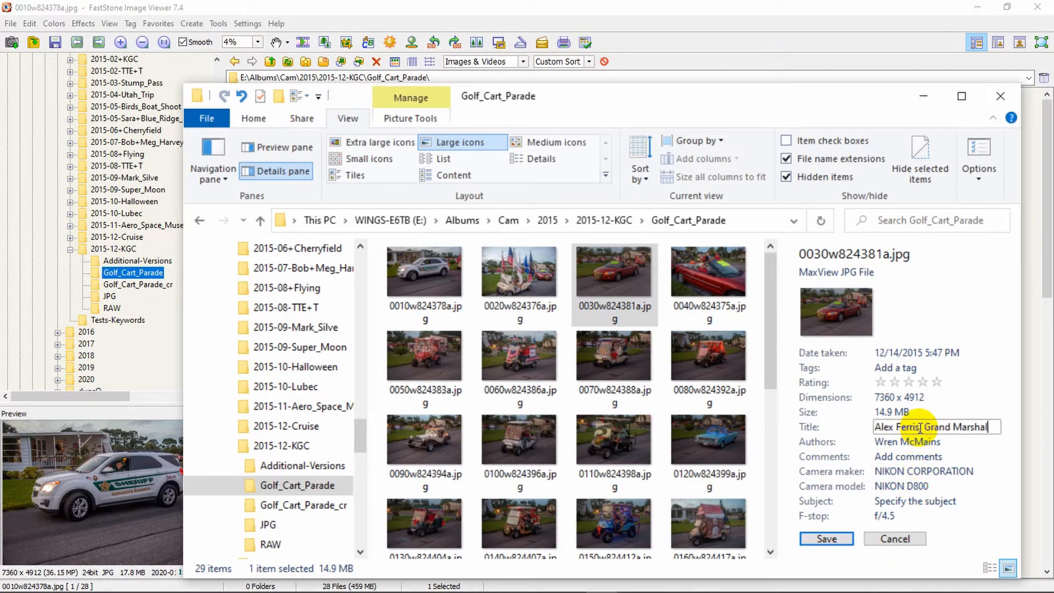
click(822, 540)
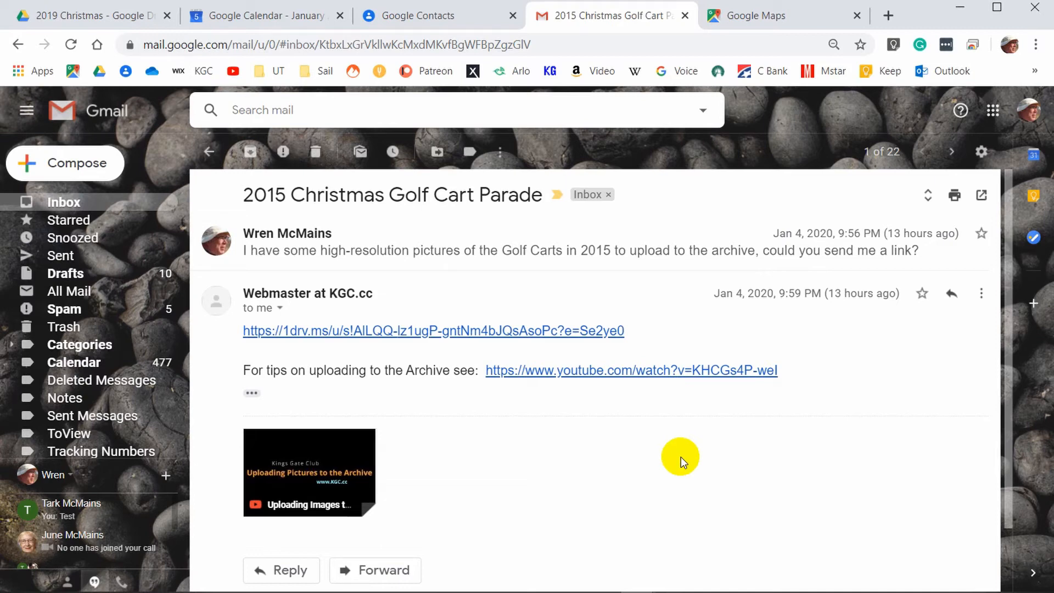
- Open the 1drv.ms OneDrive archive link in the webmaster's email
click(471, 332)
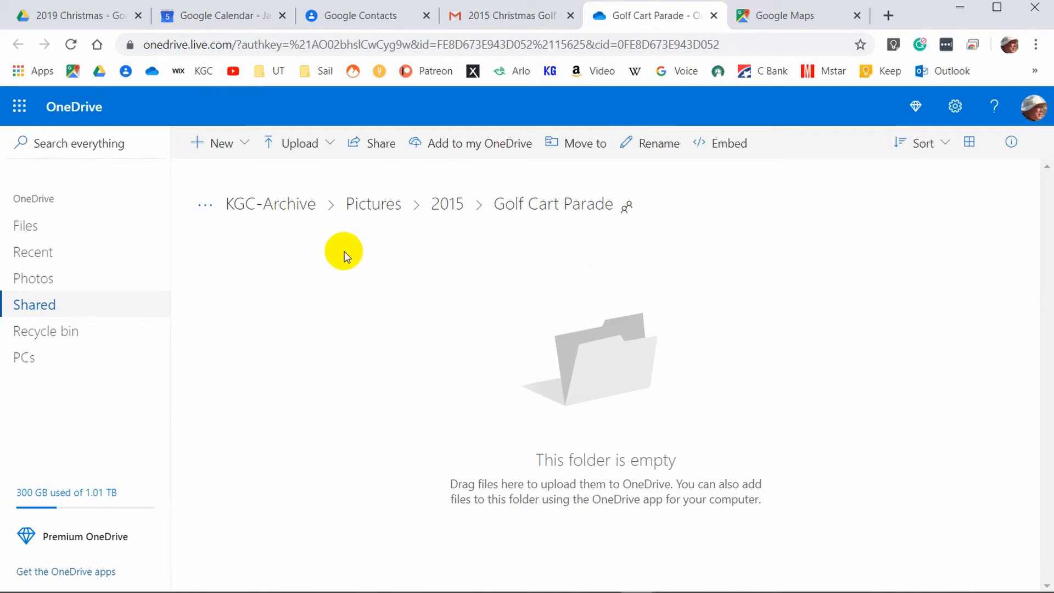
click(308, 151)
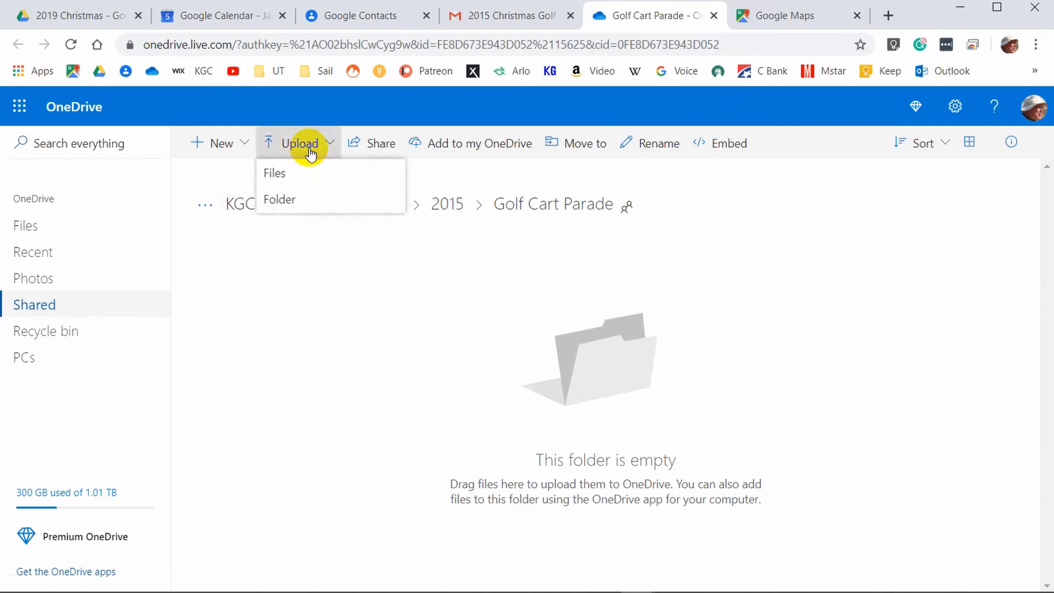
click(293, 175)
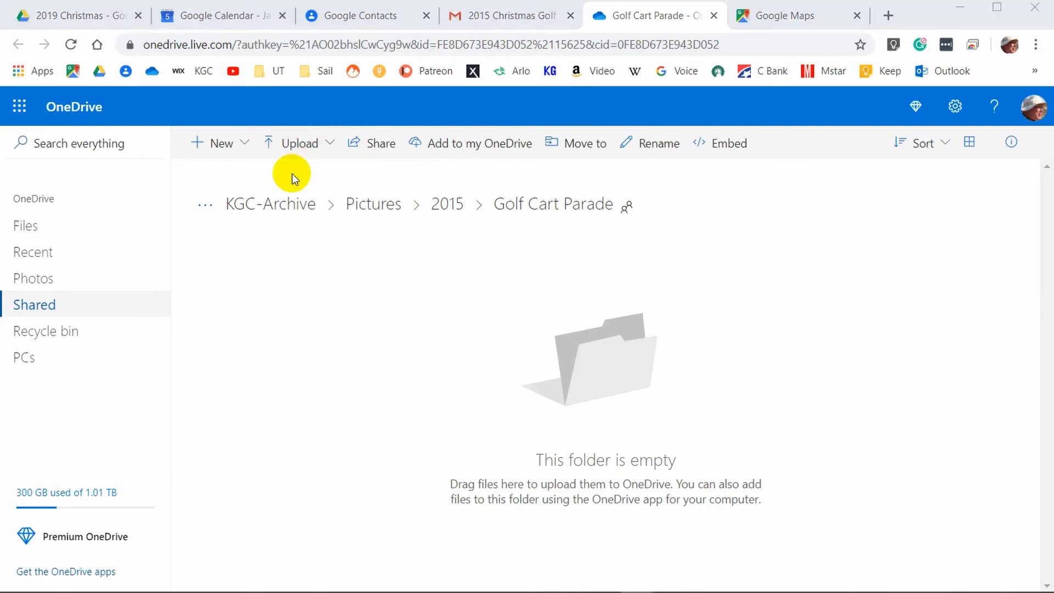
click(661, 447)
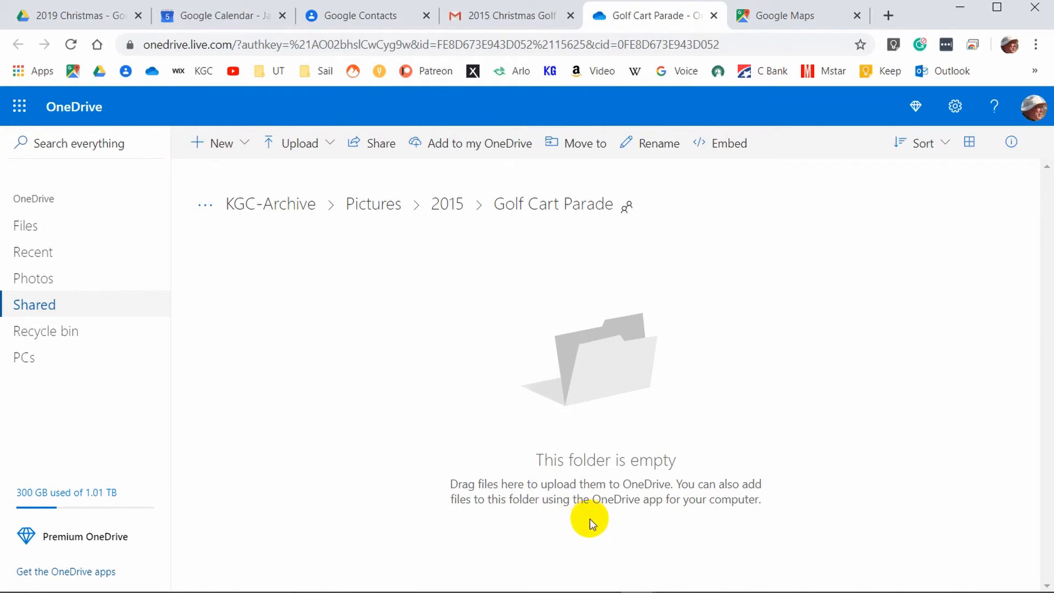
mouse_move(611, 591)
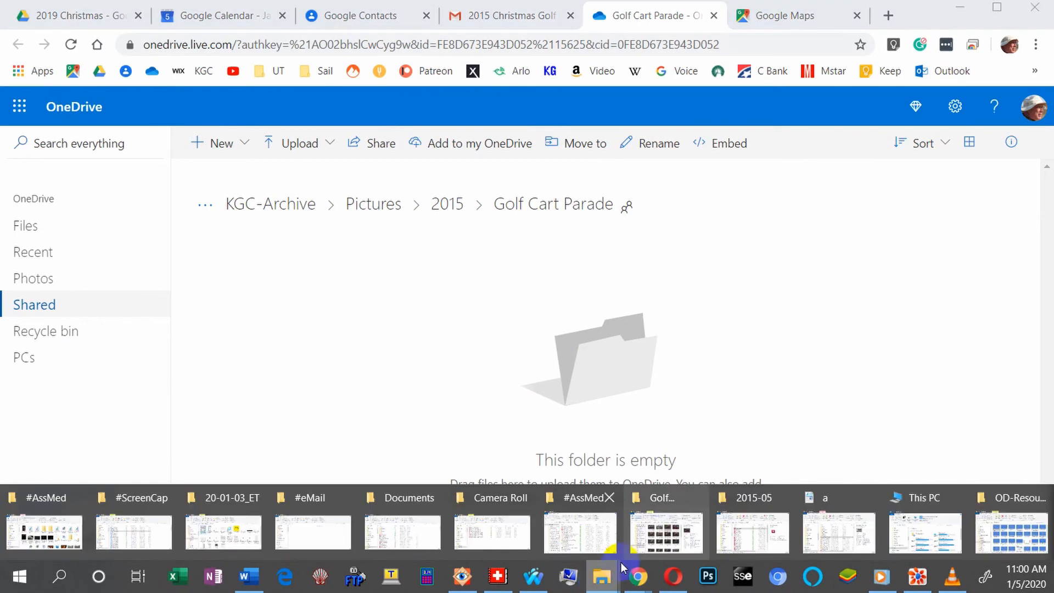
- Select all 29 photos in Golf_Cart_Parade and drag them onto the OneDrive folder page
click(669, 533)
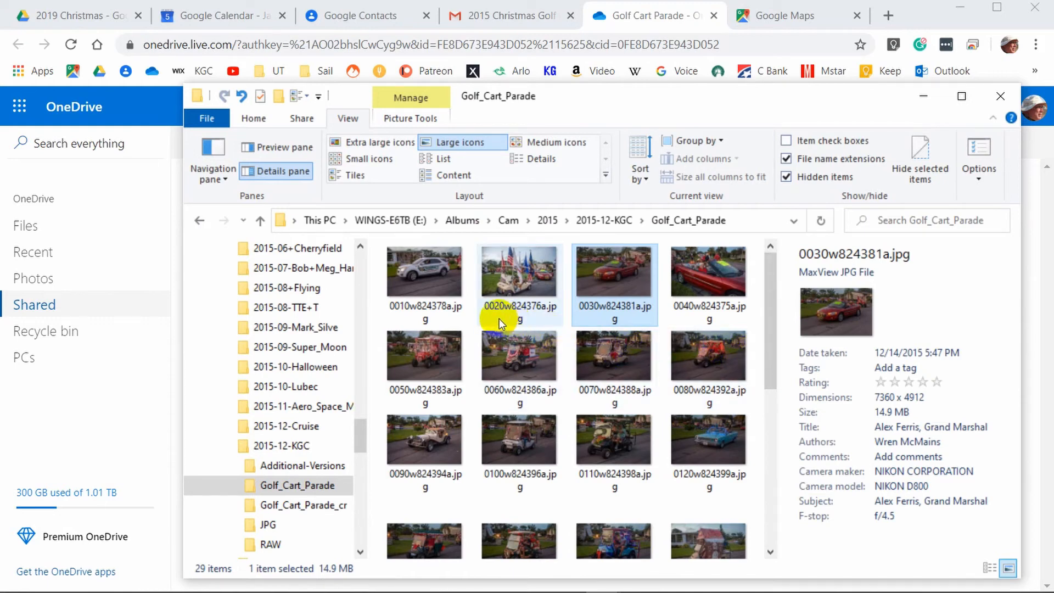
click(465, 297)
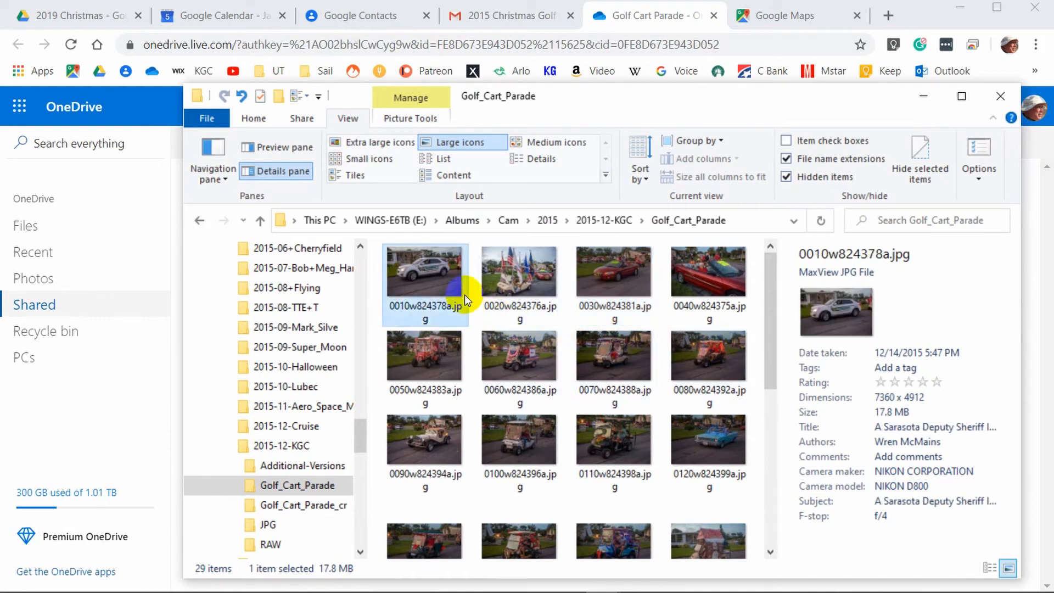
key(ctrl+a)
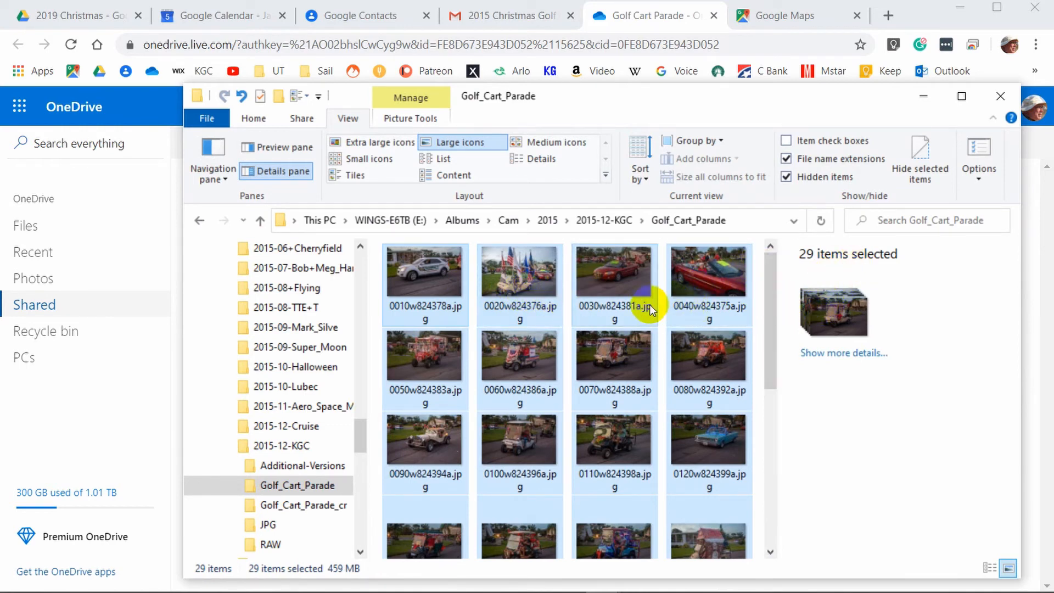
mouse_move(624, 292)
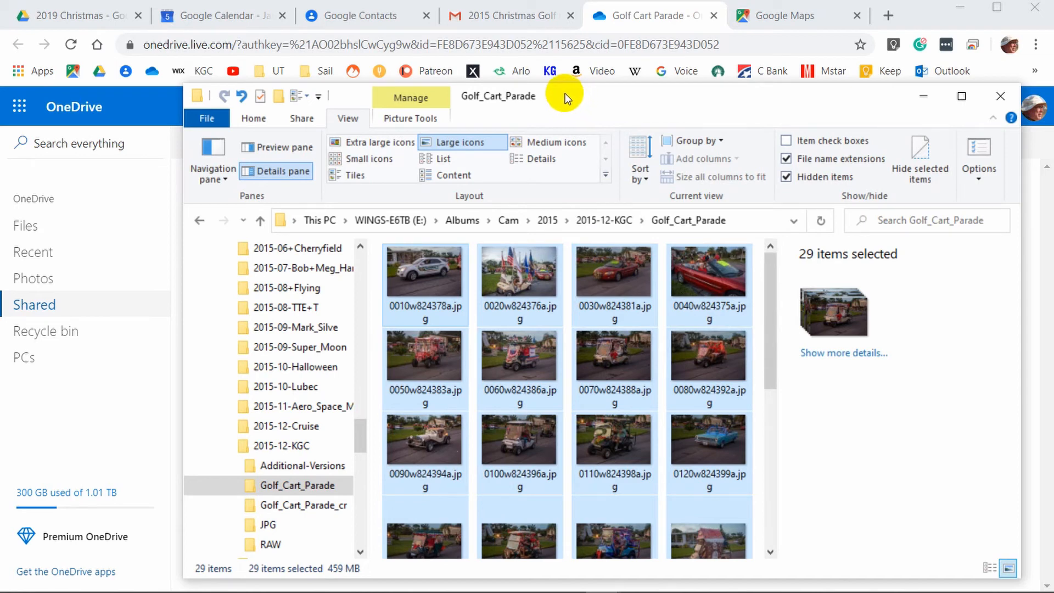
drag(560, 97, 747, 72)
drag(614, 252, 282, 328)
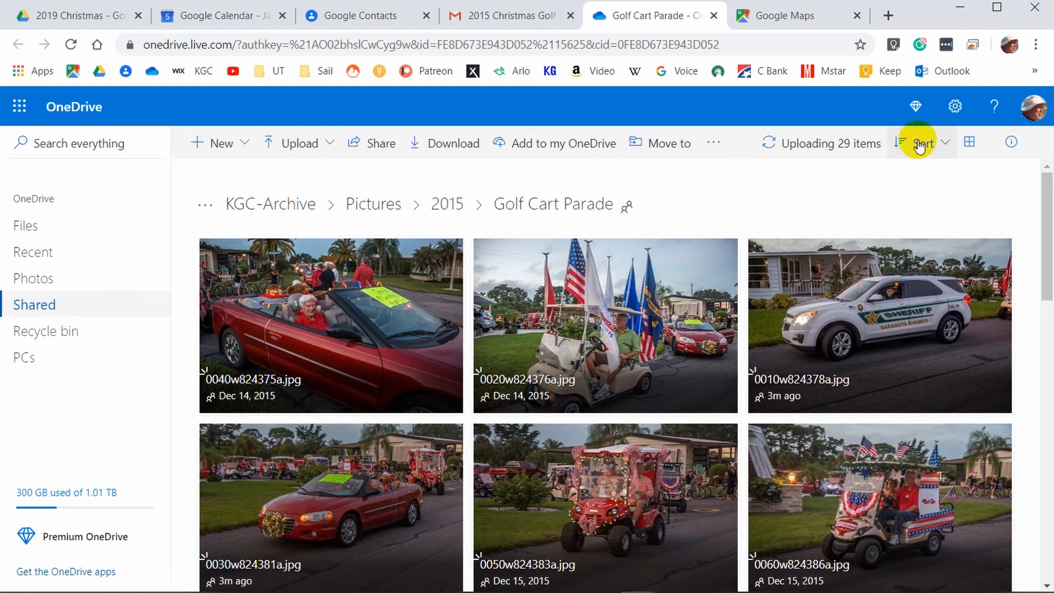
- Delete fssort.ini from the OneDrive Golf Cart Parade folder, confirming the deletion
click(945, 144)
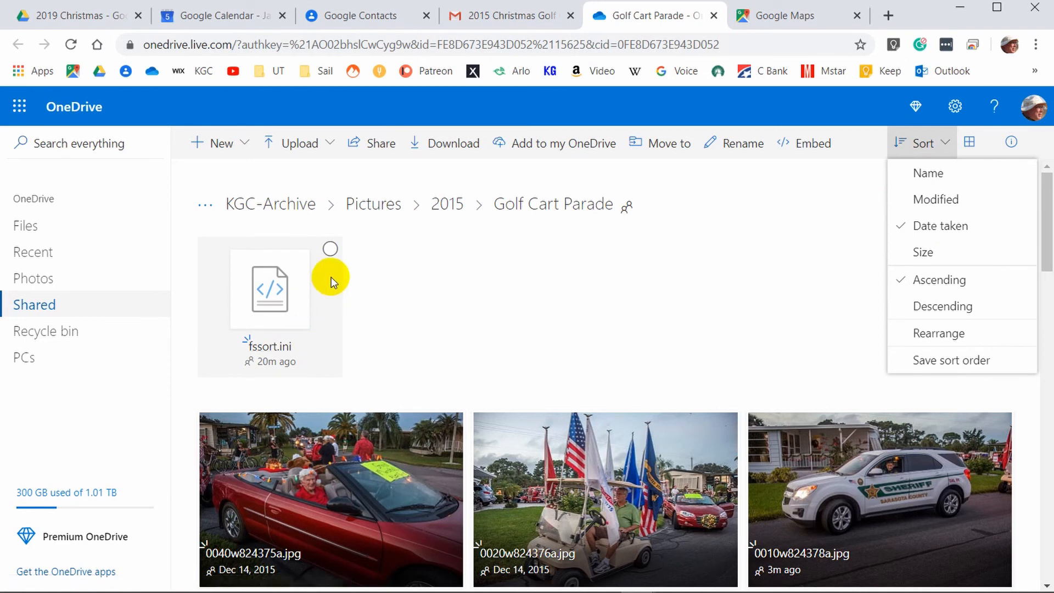
click(330, 250)
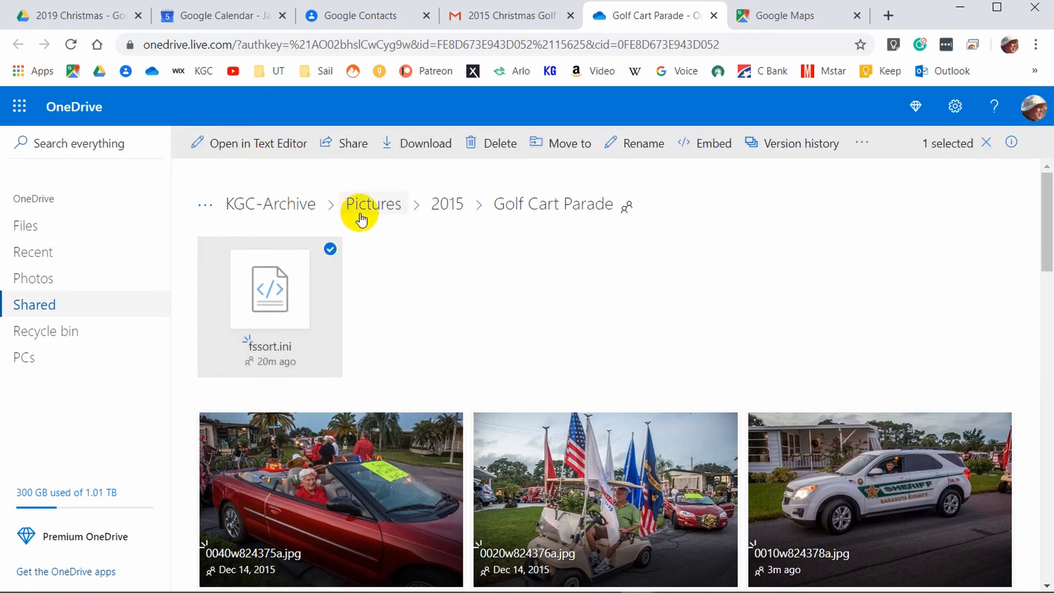
click(491, 148)
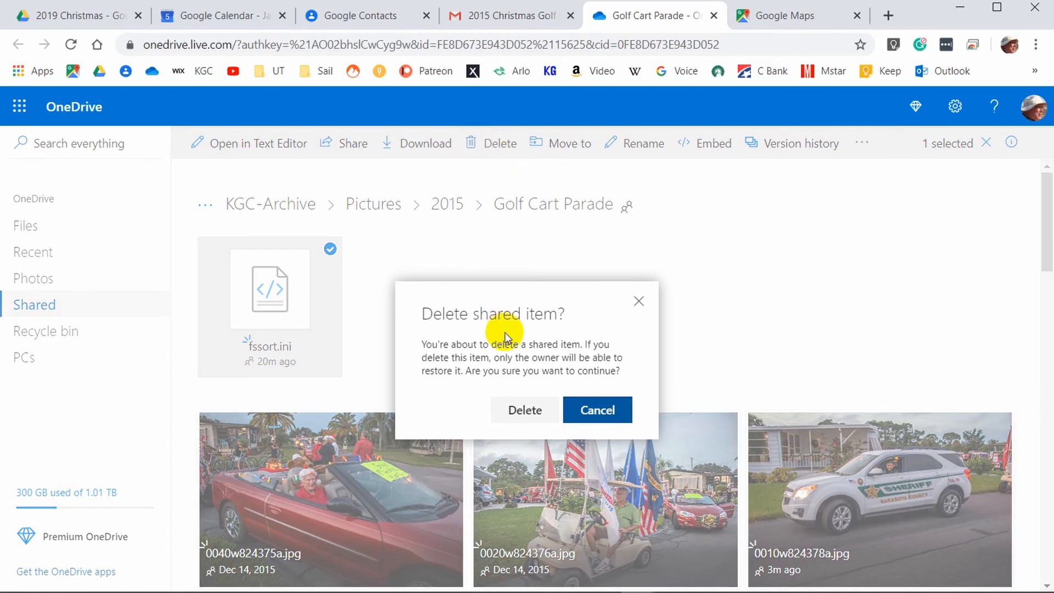
click(542, 409)
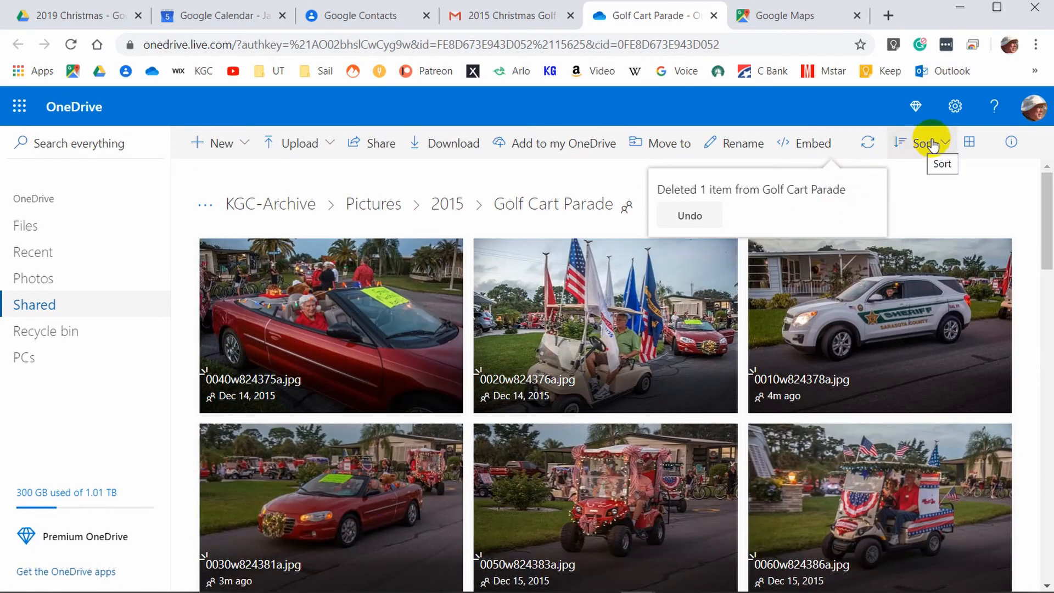
click(929, 144)
- Sort the Golf Cart Parade photos by name, starting 0010w824378a.jpg, and save that sort order
click(925, 172)
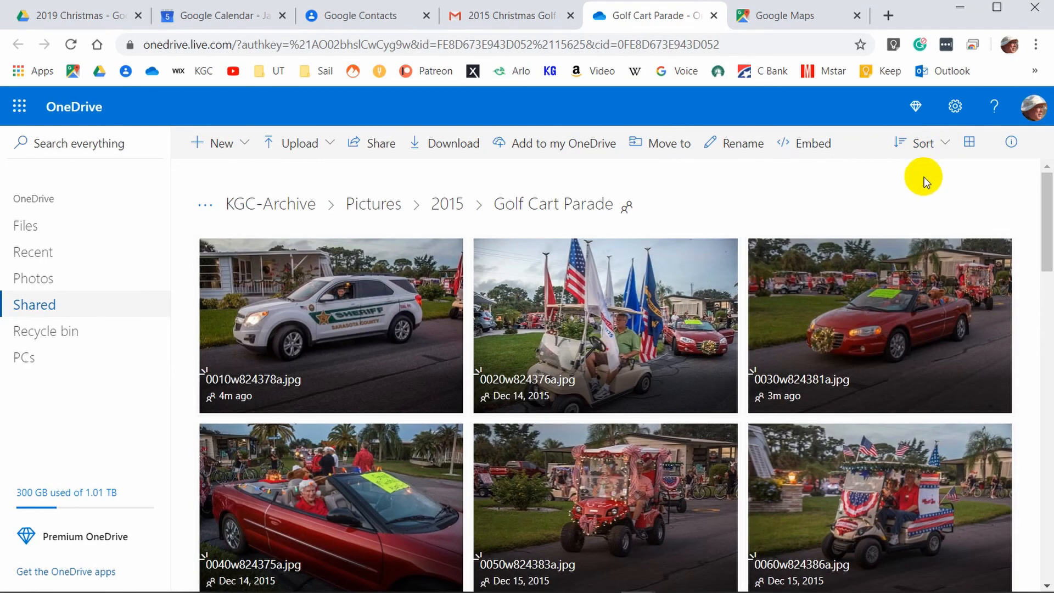
click(944, 147)
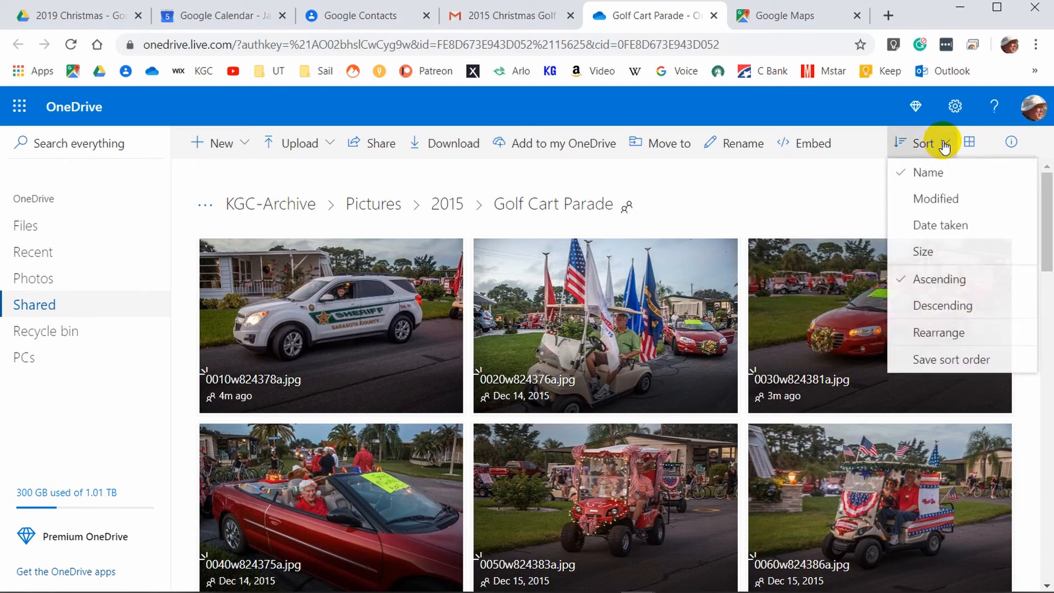
click(939, 360)
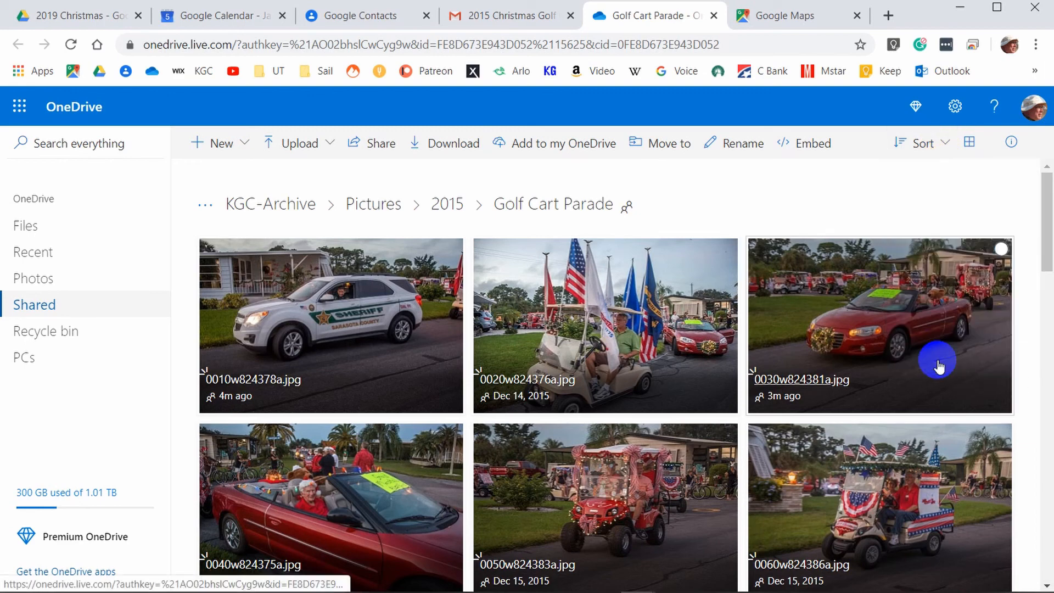